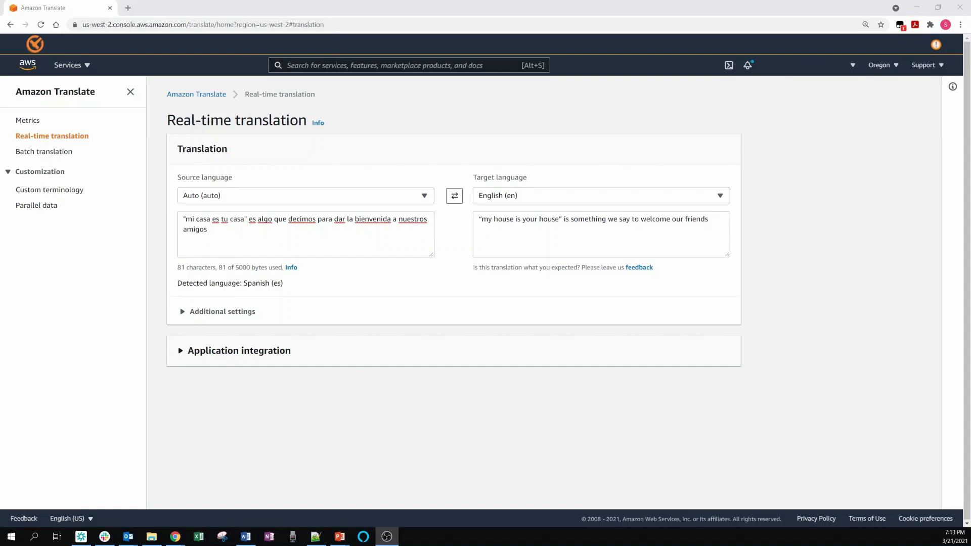
# Replace the source text with the same Spanish sentence, wrapping "mi casa es tu casa" in a <span translate="no"> tag.
pyautogui.hotkey('ctrl', 'a')
pyautogui.write('<span translate="no">"mi casa es tu casa"</span> es algo que decimos para dar la bienvenida a nuestros amigos')
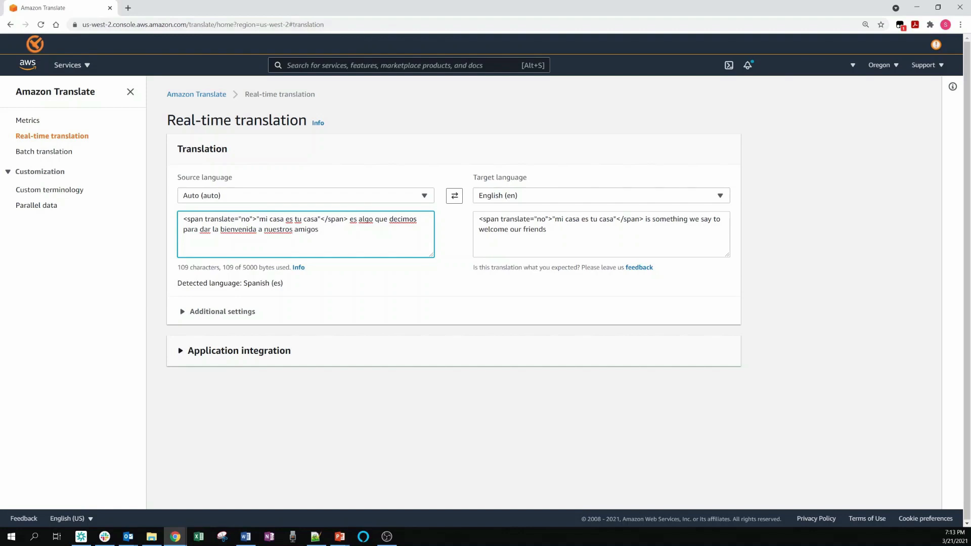
# Switch to Excel, enter en in A1 and fr in B1, and save the sheet as Amazon_first_customTerminology.csv in the Demo folder.
pyautogui.hotkey('alt', 'Tab')
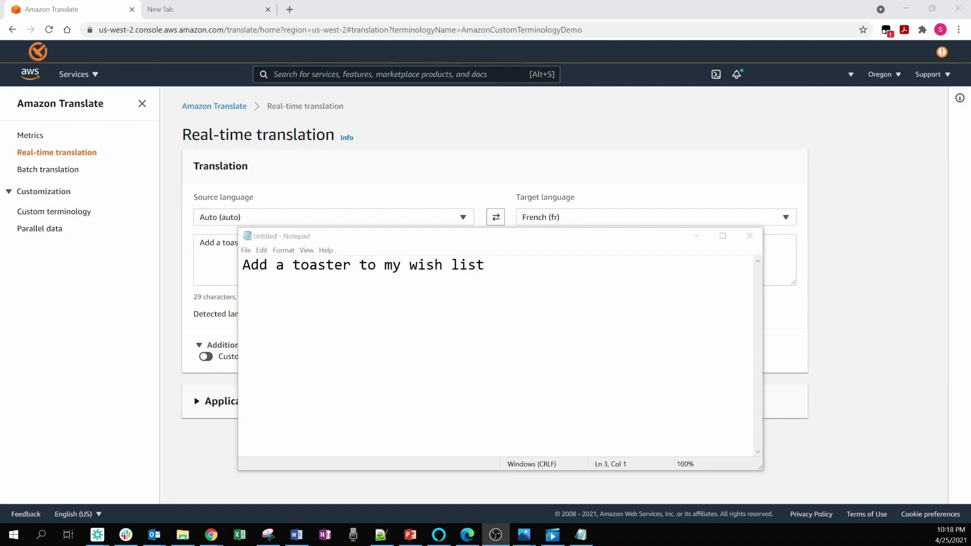
pyautogui.hotkey('alt', 'Tab')
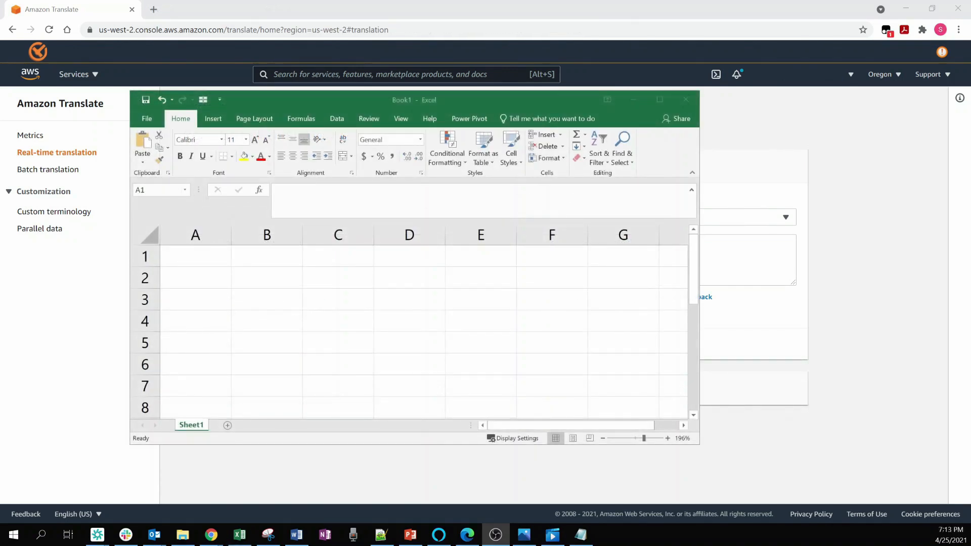
pyautogui.write('en')
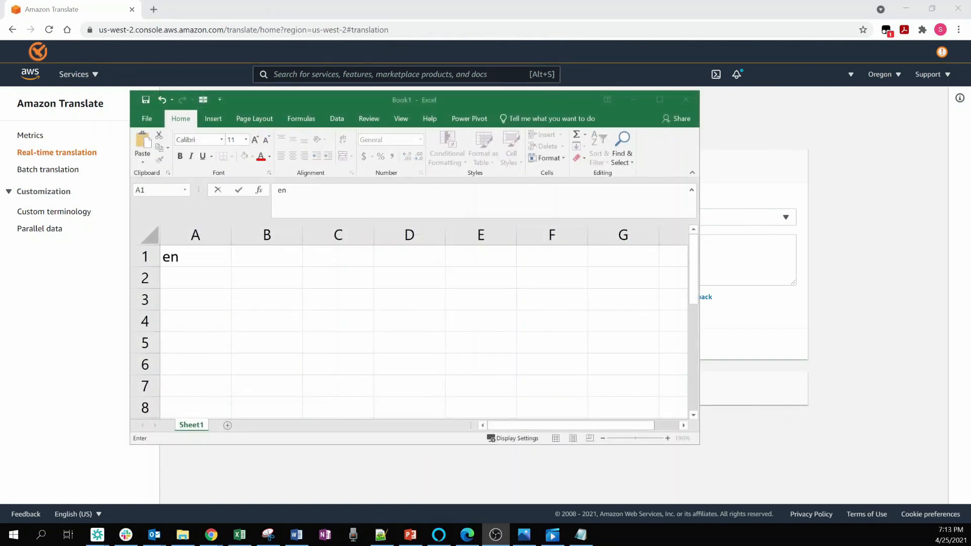
pyautogui.press('Tab')
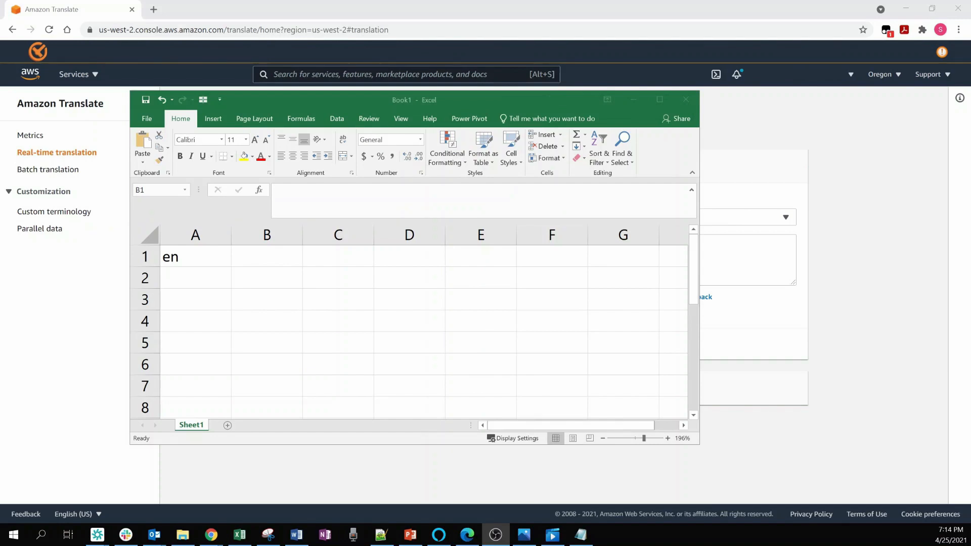
pyautogui.write('fr')
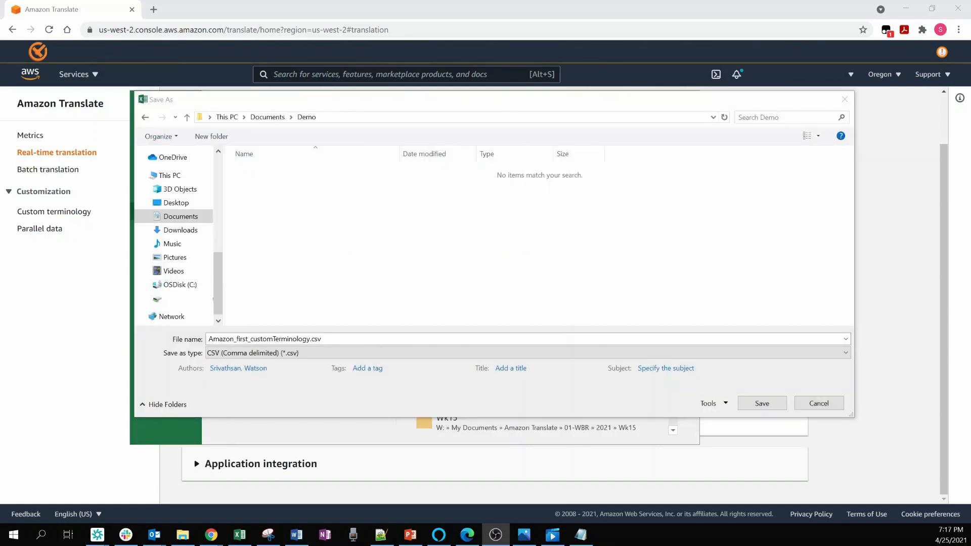
pyautogui.press('Return')
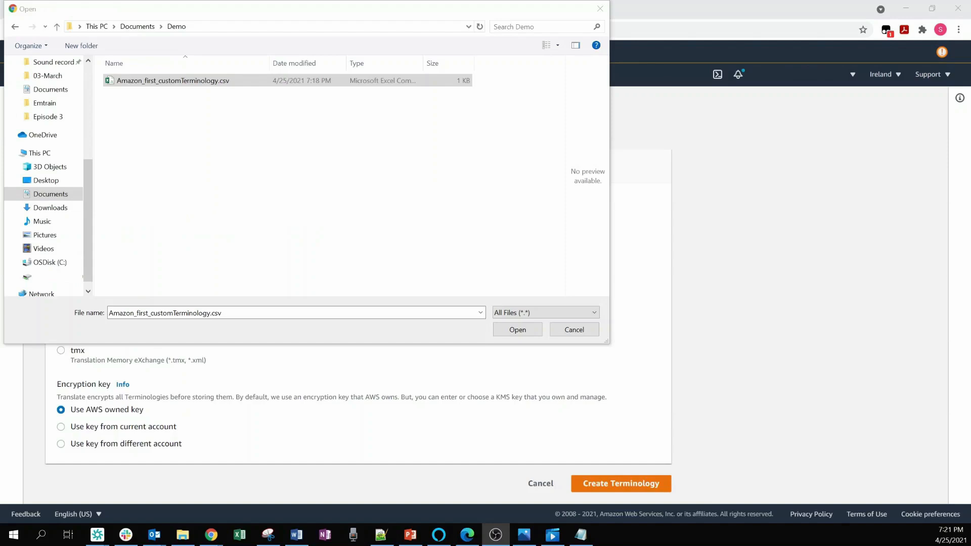
# Load Amazon_first_customTerminology.csv as the terminology file and create the AmazonCustomTerminologyDemo terminology with the AWS owned key.
pyautogui.press('Return')
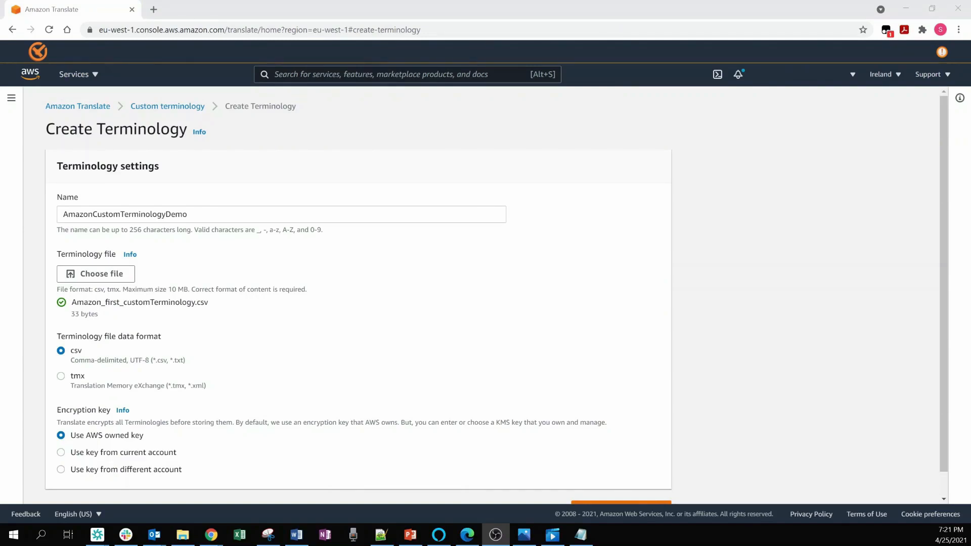
pyautogui.scroll(-1, 478, 418)
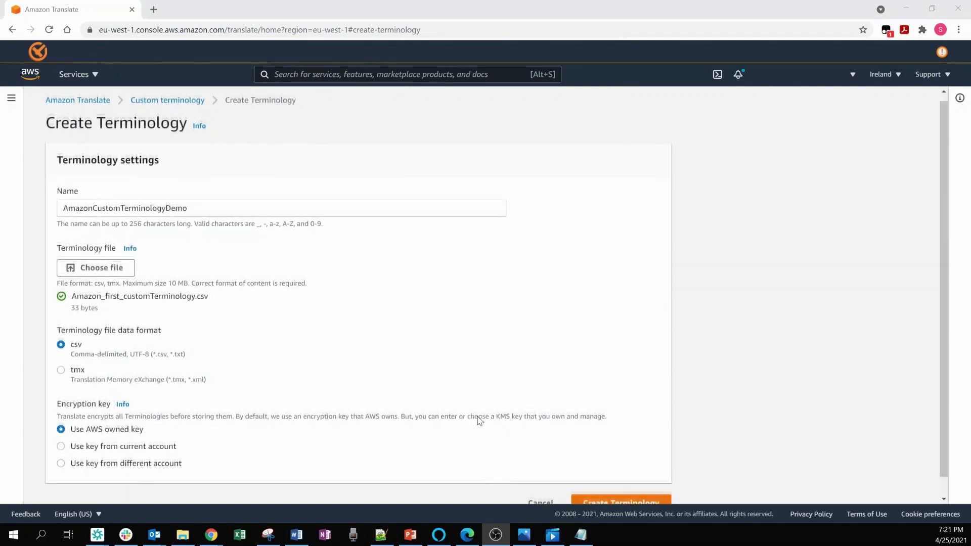
pyautogui.click(587, 484)
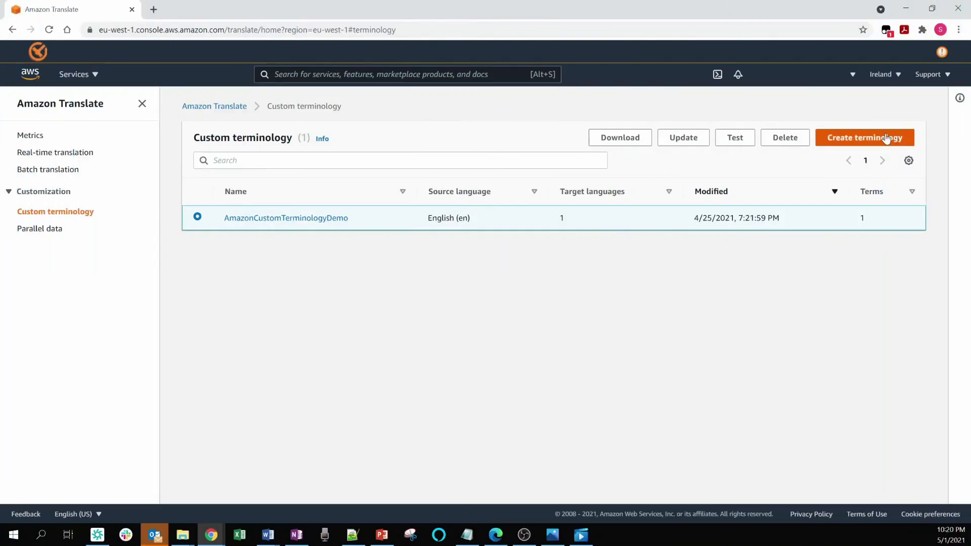
# Test the AmazonCustomTerminologyDemo terminology by translating "Add a toaster to my wish list" into French.
pyautogui.click(745, 139)
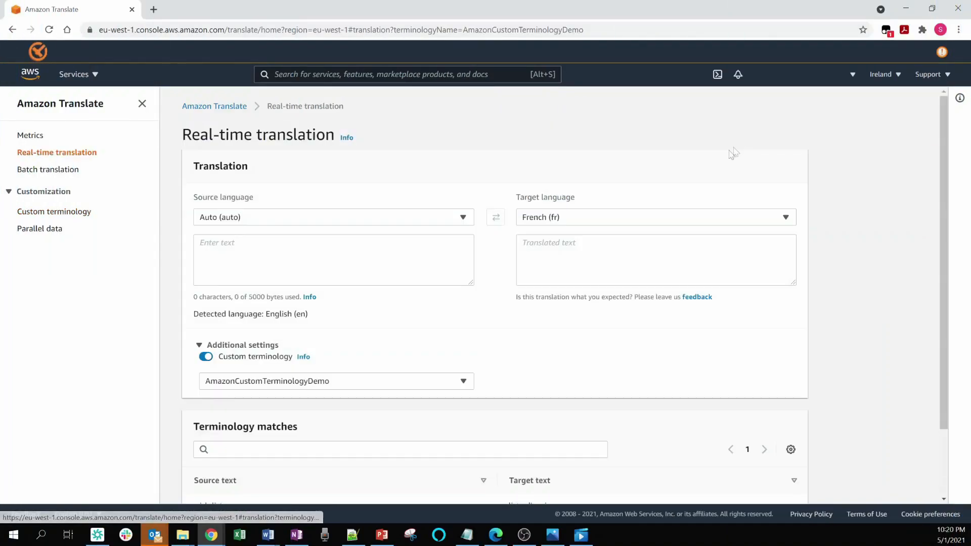
pyautogui.click(333, 259)
pyautogui.write('Add a toaster to my wish list')
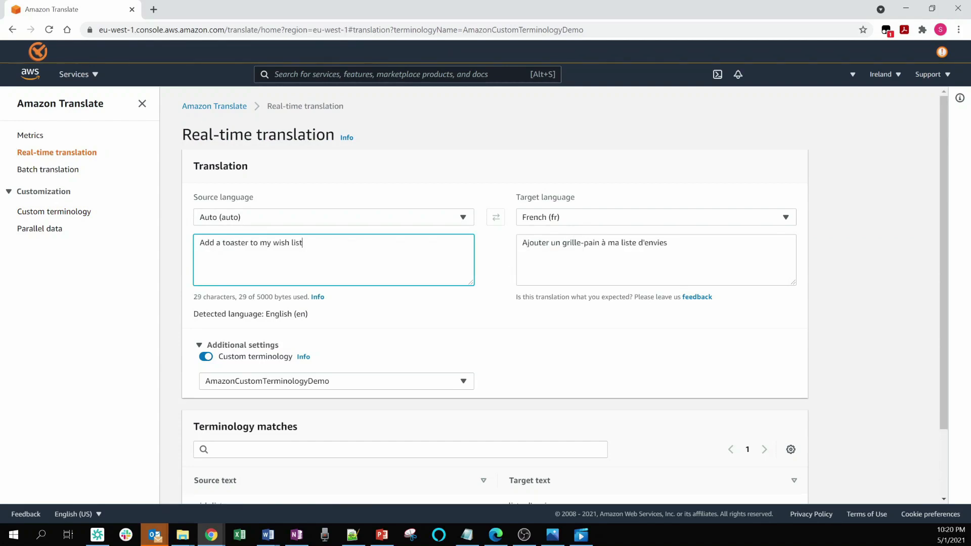
pyautogui.scroll(-1, 591, 342)
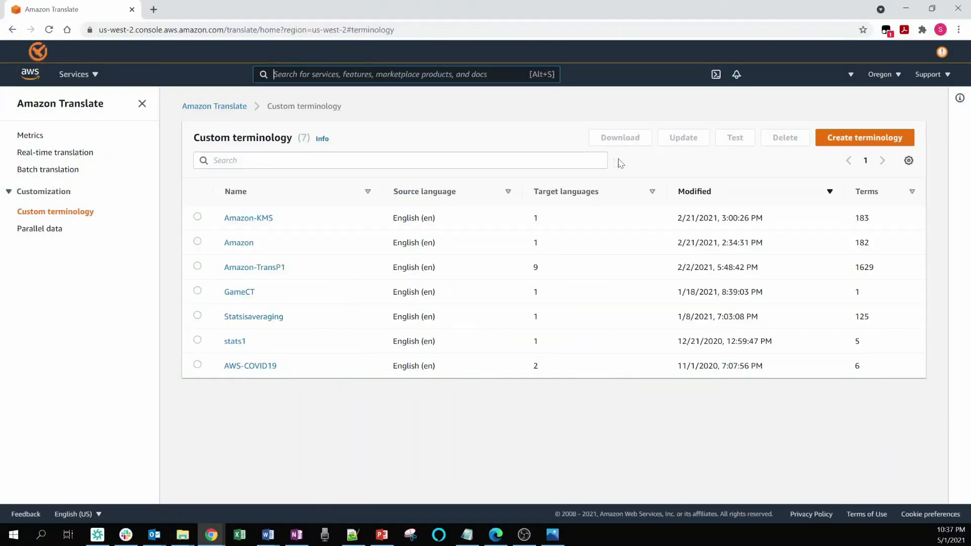
# Change the region to Ireland and update the AmazonCustomTerminologyDemo terminology with a replacement file.
pyautogui.click(897, 76)
pyautogui.click(774, 399)
pyautogui.click(357, 217)
pyautogui.click(684, 138)
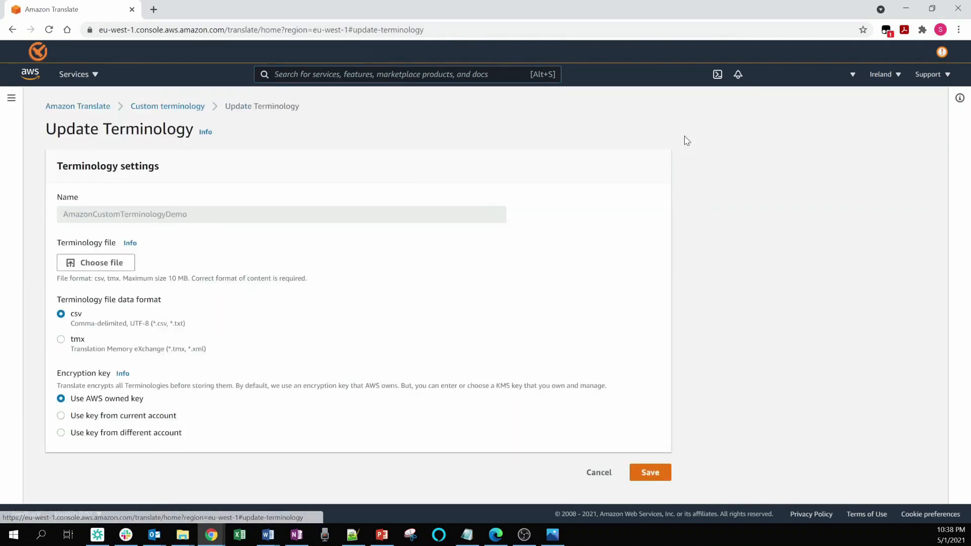
pyautogui.click(106, 262)
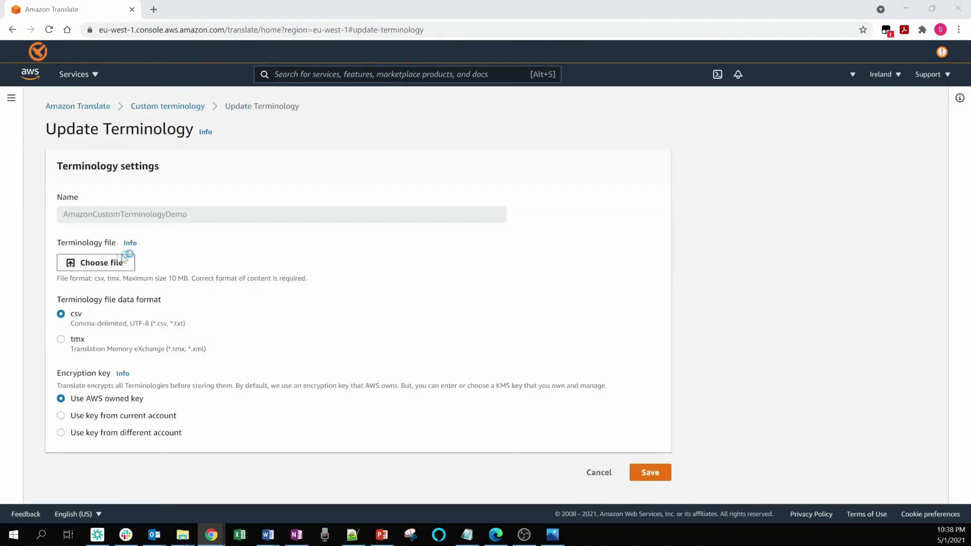
pyautogui.click(162, 94)
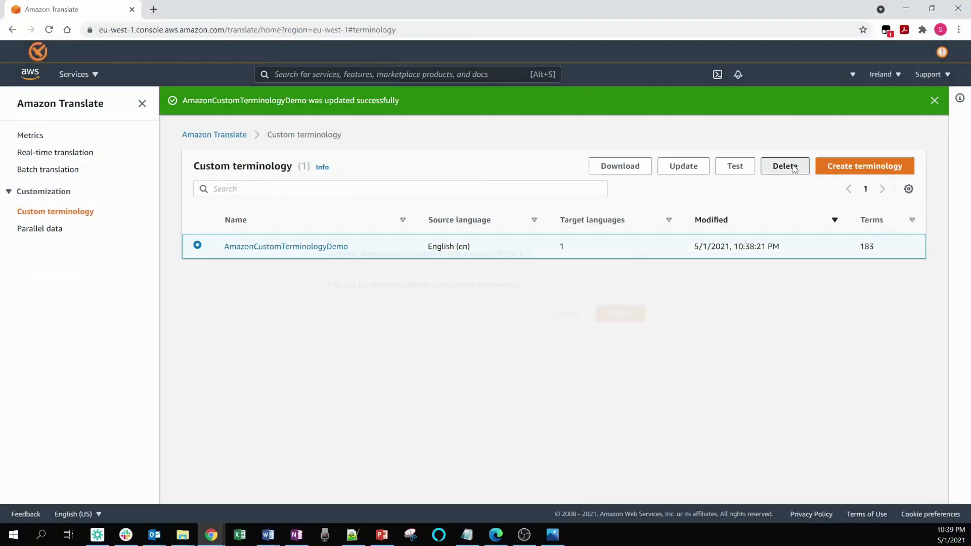
# Delete the AmazonCustomTerminologyDemo custom terminology permanently.
pyautogui.click(784, 166)
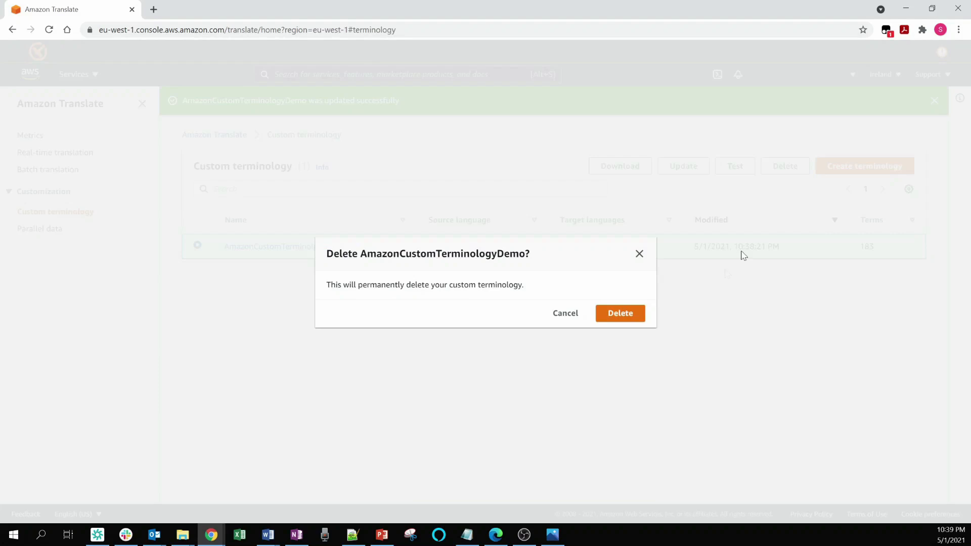
pyautogui.click(621, 313)
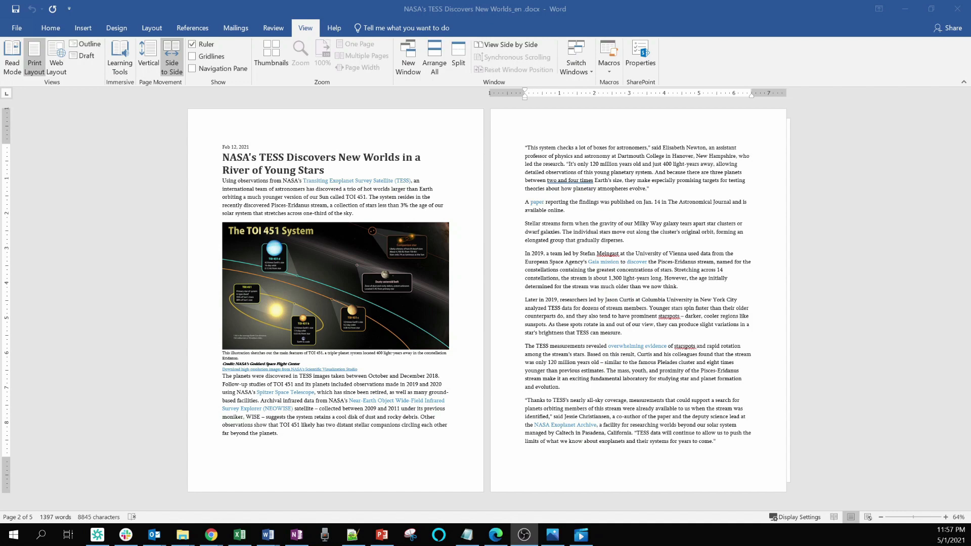
# Return to Amazon Translate in the browser and start a new parallel data resource named SpaceStyle.
pyautogui.hotkey('alt', 'Tab')
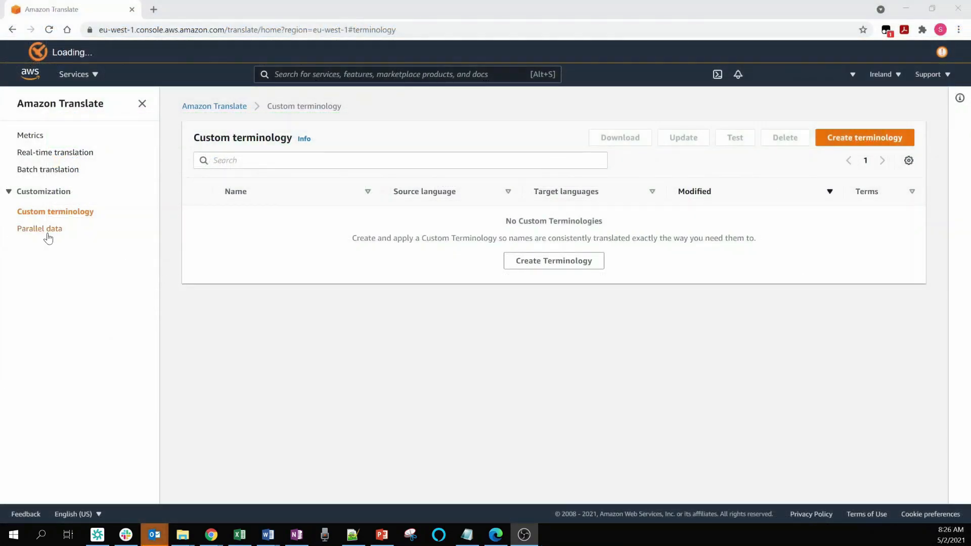
pyautogui.click(44, 233)
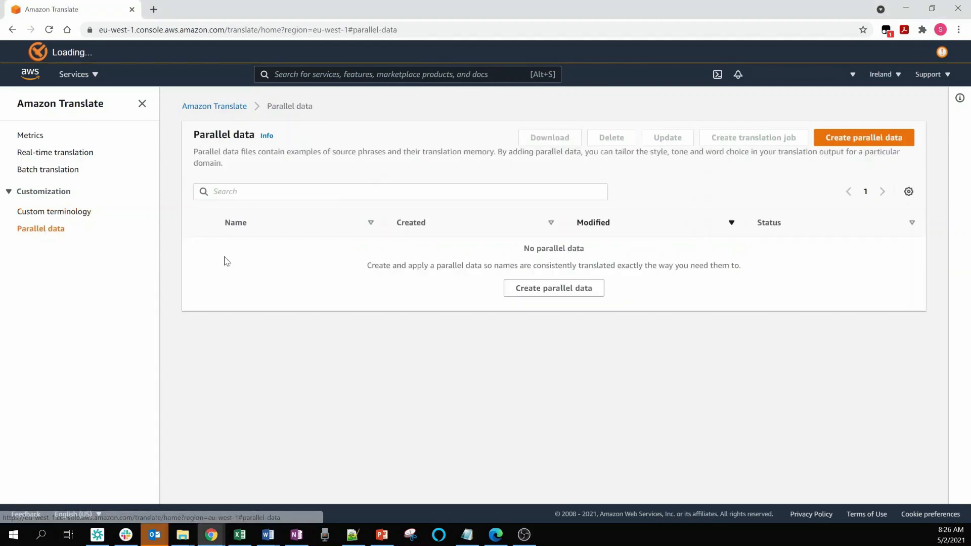
pyautogui.click(547, 289)
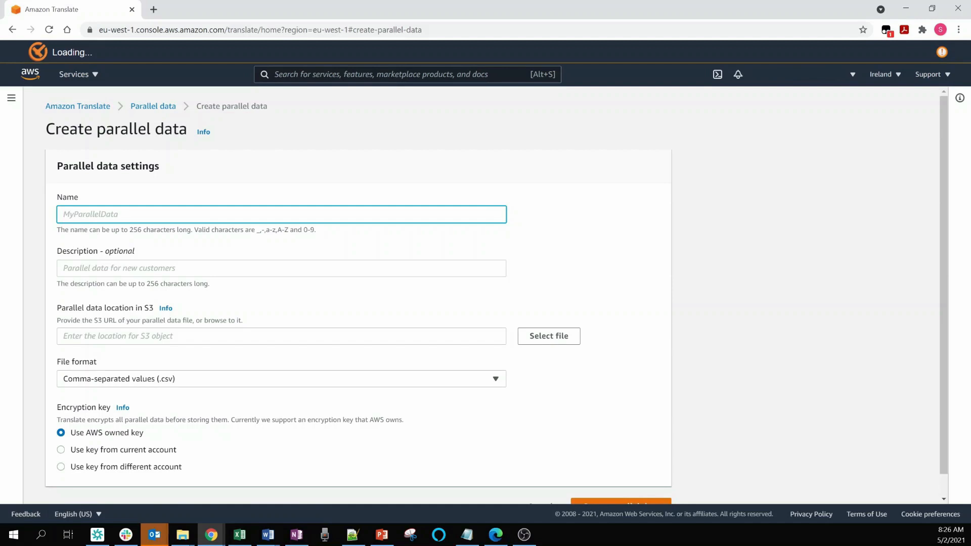
pyautogui.write('SpaceStyle')
# Set the parallel data location to Demo Parallel Data (en-ru)v2.csv in the SpaceScienceENRU folder of the input-translates3 bucket.
pyautogui.click(480, 336)
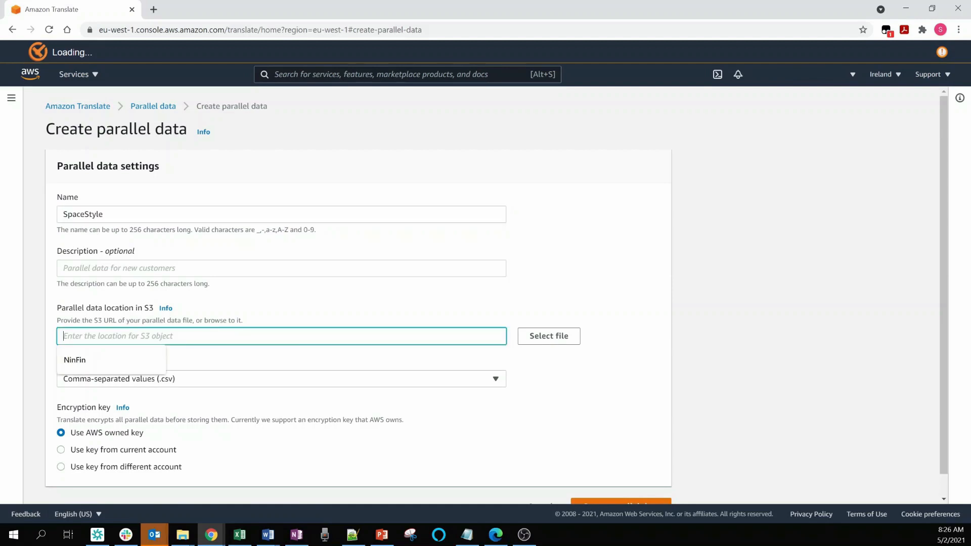
pyautogui.click(536, 343)
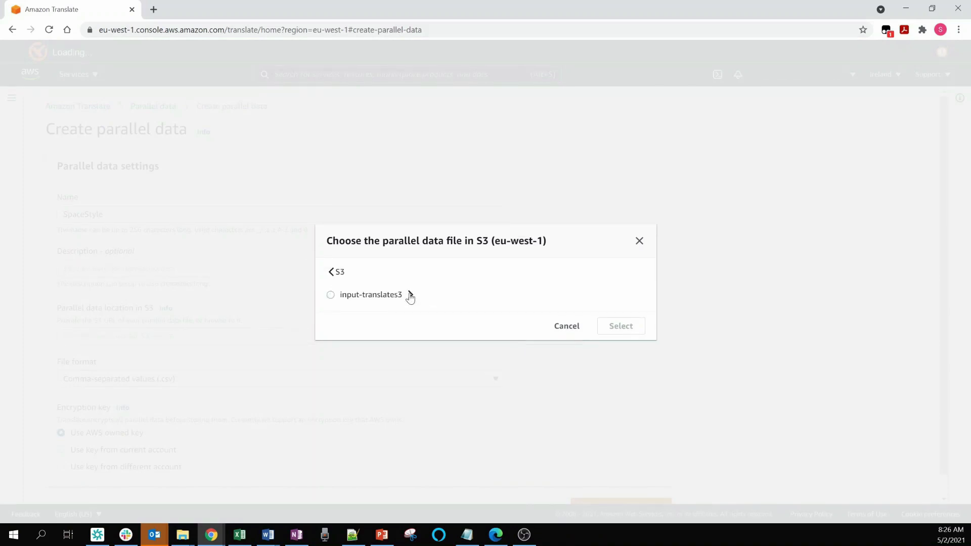
pyautogui.click(410, 295)
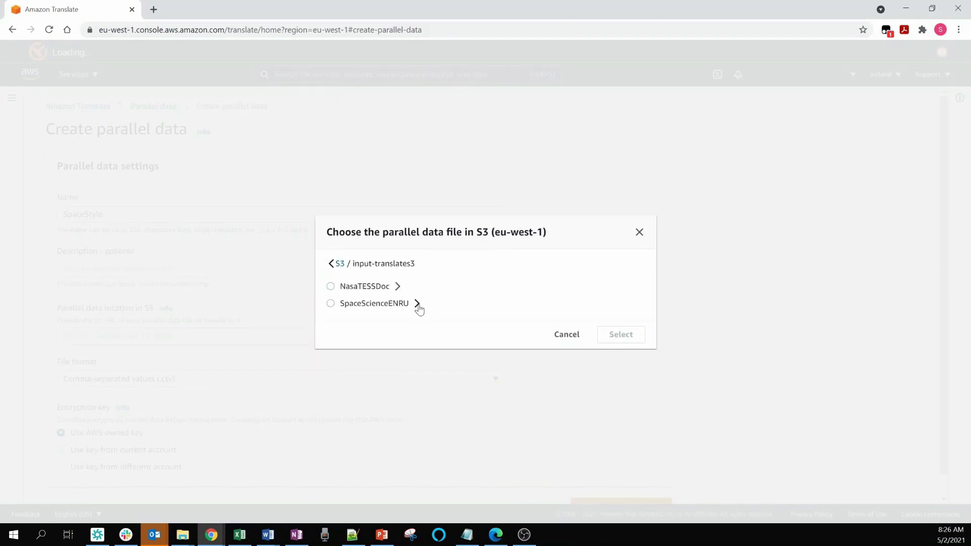
pyautogui.click(417, 305)
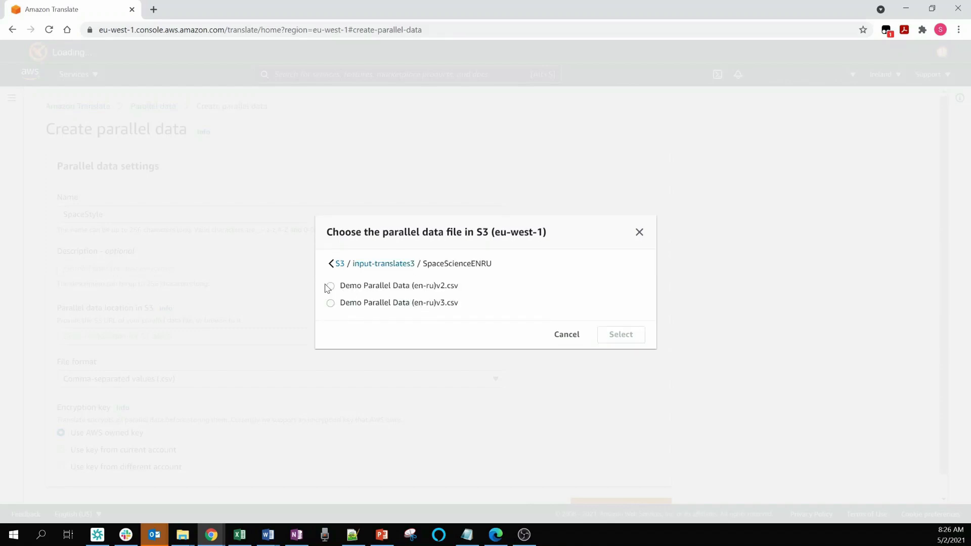
pyautogui.click(330, 286)
pyautogui.click(620, 334)
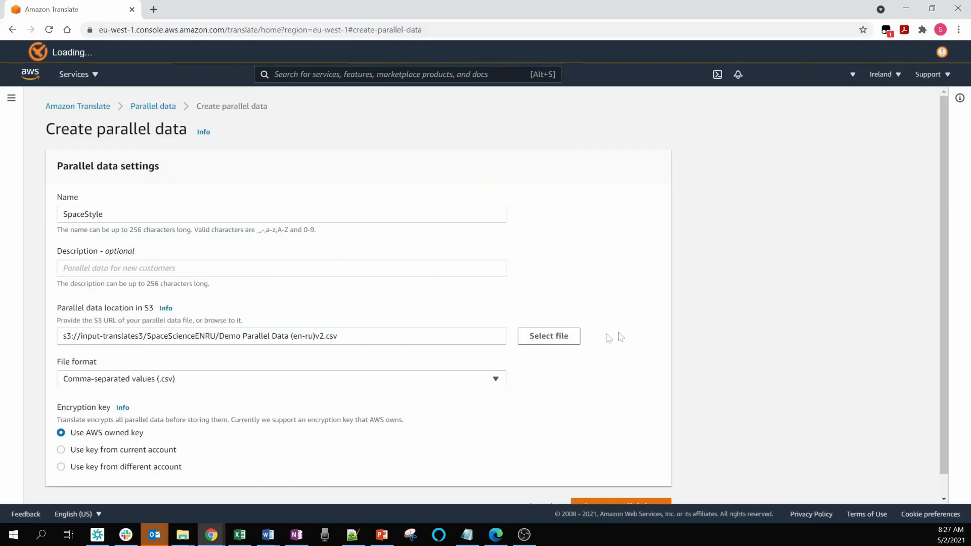
# Keep the file format as comma-separated values (.csv) and create the SpaceStyle parallel data.
pyautogui.click(496, 380)
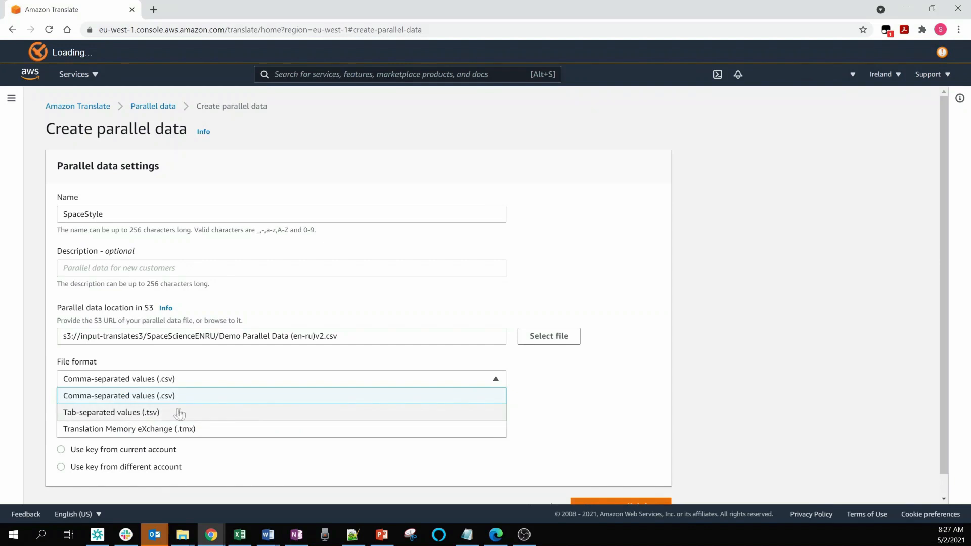
pyautogui.click(146, 396)
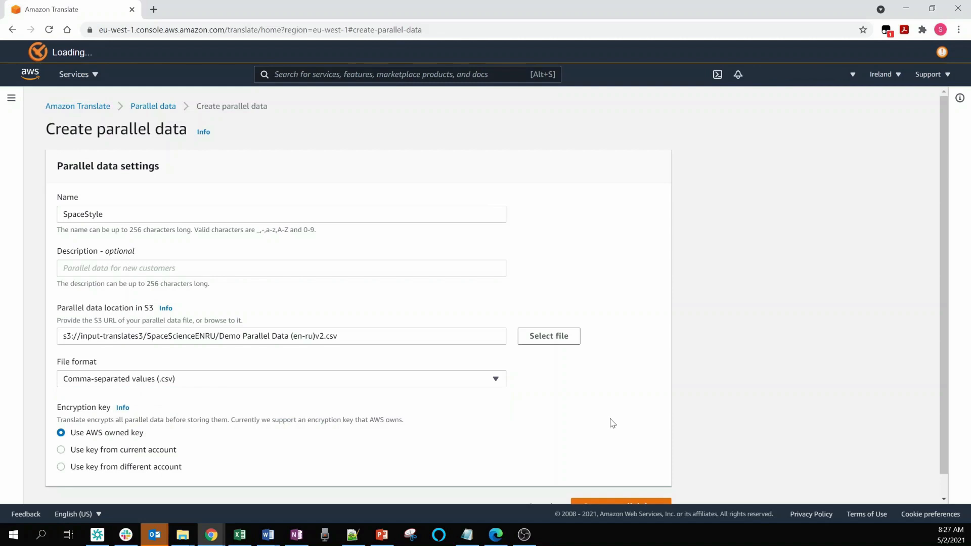
pyautogui.scroll(-1, 612, 423)
pyautogui.click(620, 484)
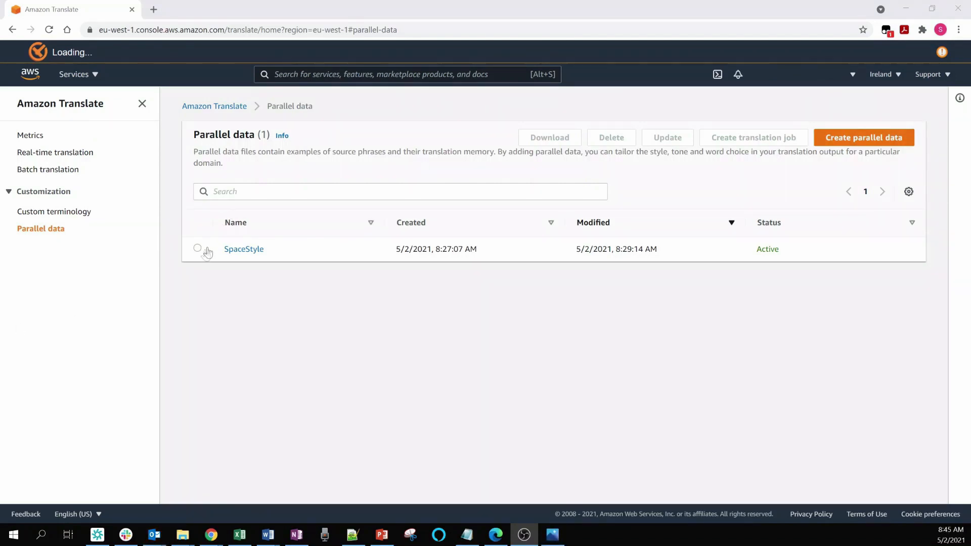
# Start a translation job from the SpaceStyle parallel data and name it NasaTESS.
pyautogui.click(198, 248)
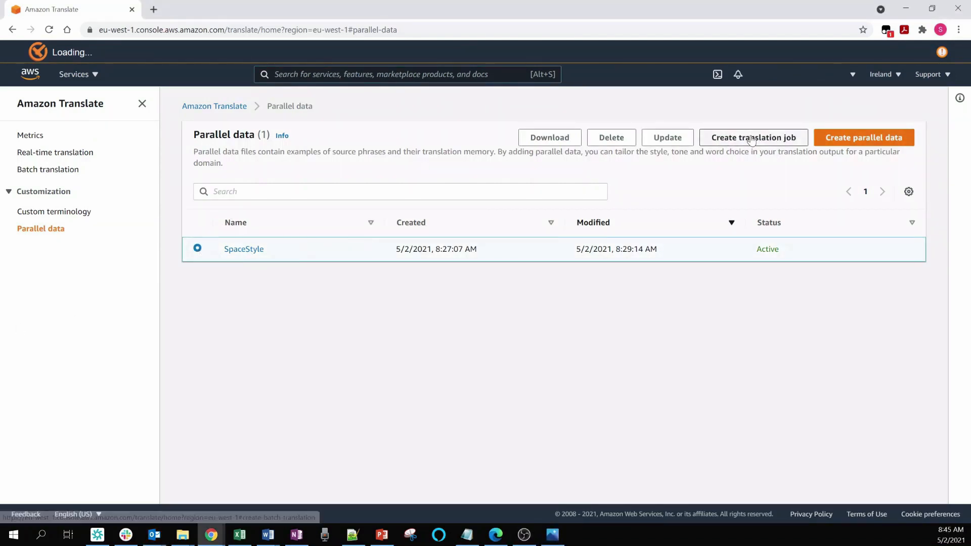
pyautogui.click(157, 221)
pyautogui.write('NasaTESS')
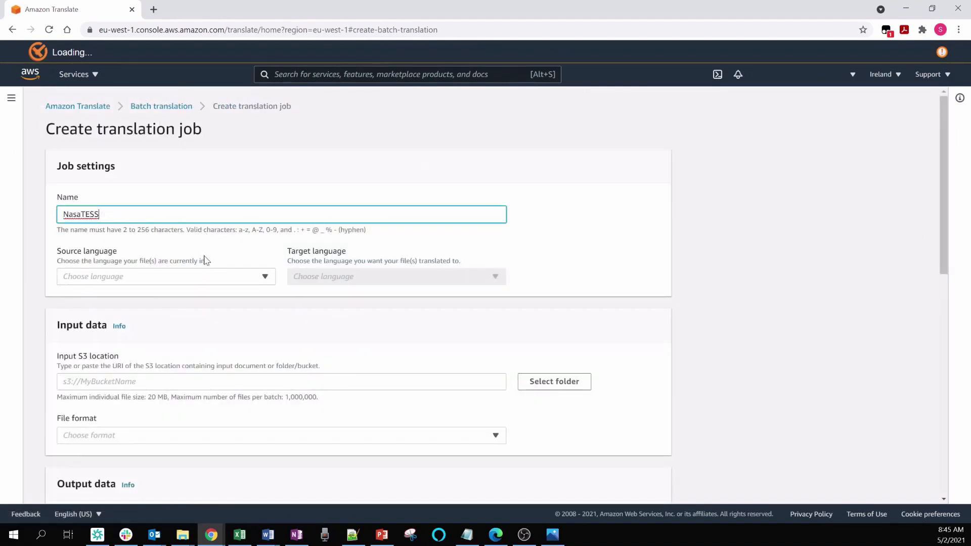
# Set the translation job's source language to English (en) and its target language to Russian (ru).
pyautogui.click(205, 279)
pyautogui.write('eng')
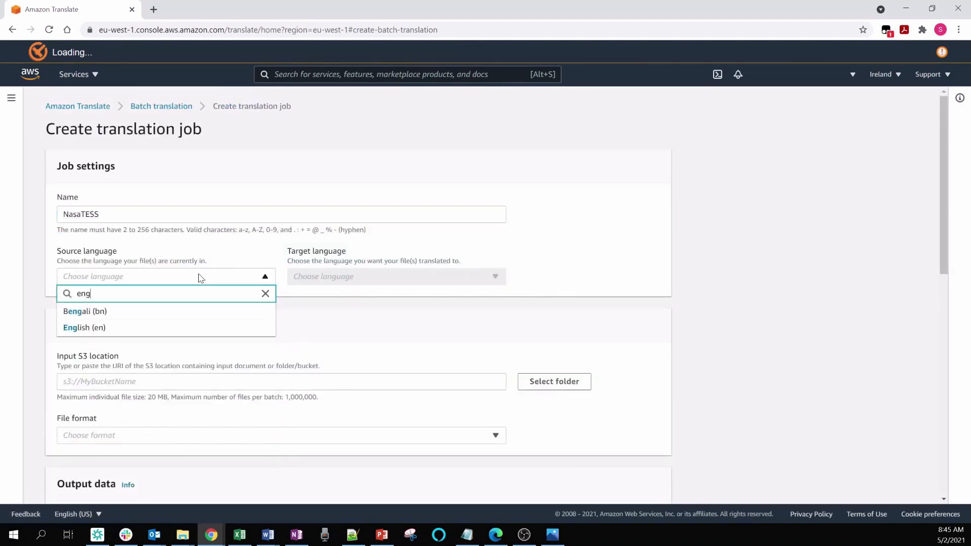
pyautogui.click(212, 328)
pyautogui.click(334, 281)
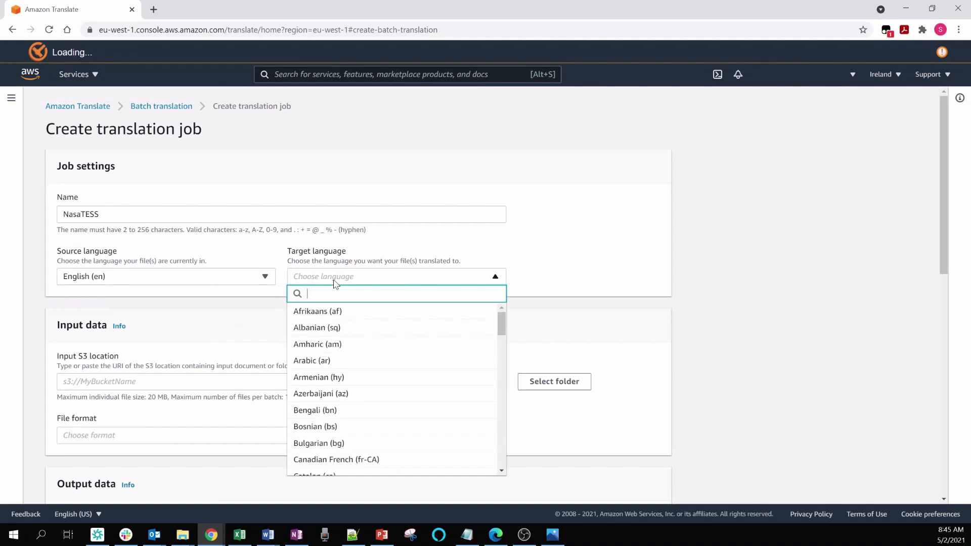
pyautogui.write('russ')
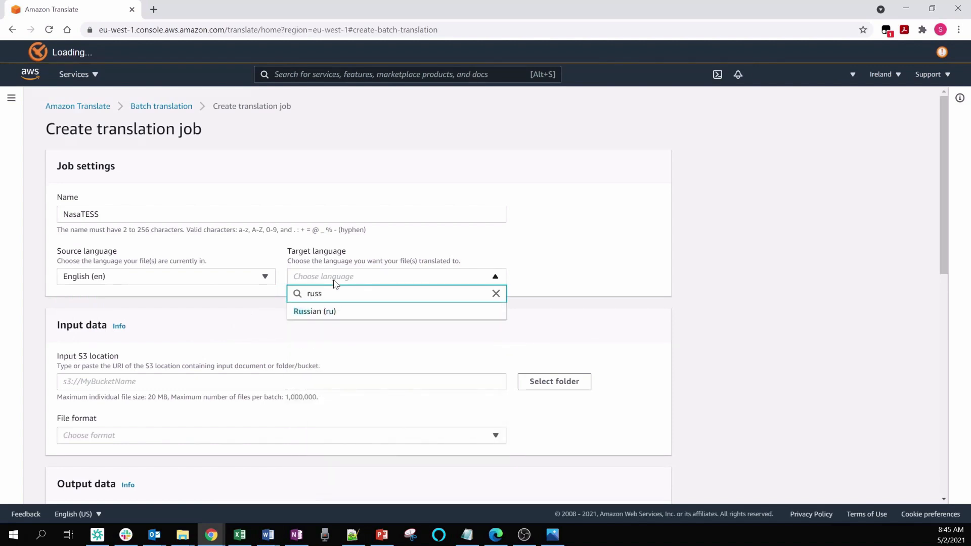
pyautogui.click(326, 311)
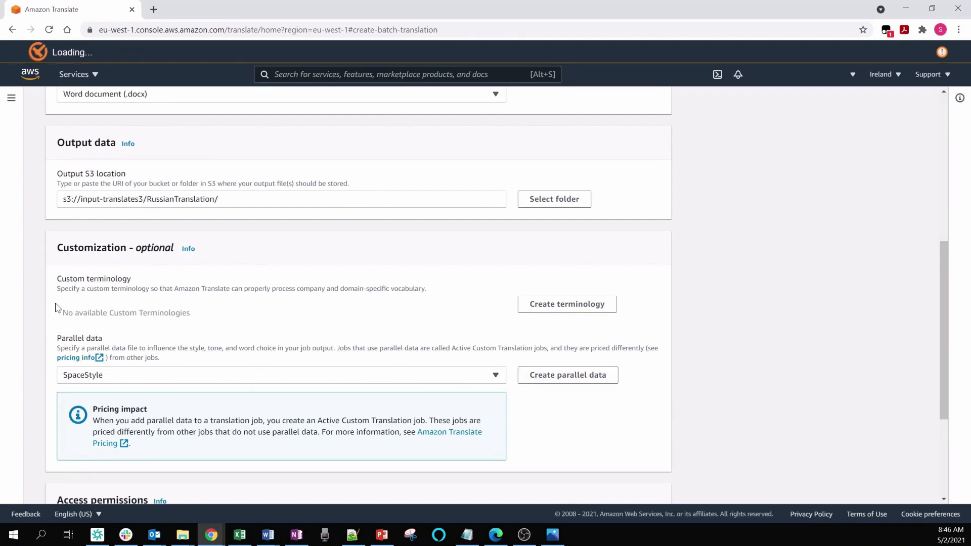
# Assign an existing IAM role to the NasaTESS translation job and create the job.
pyautogui.scroll(-3, 570, 442)
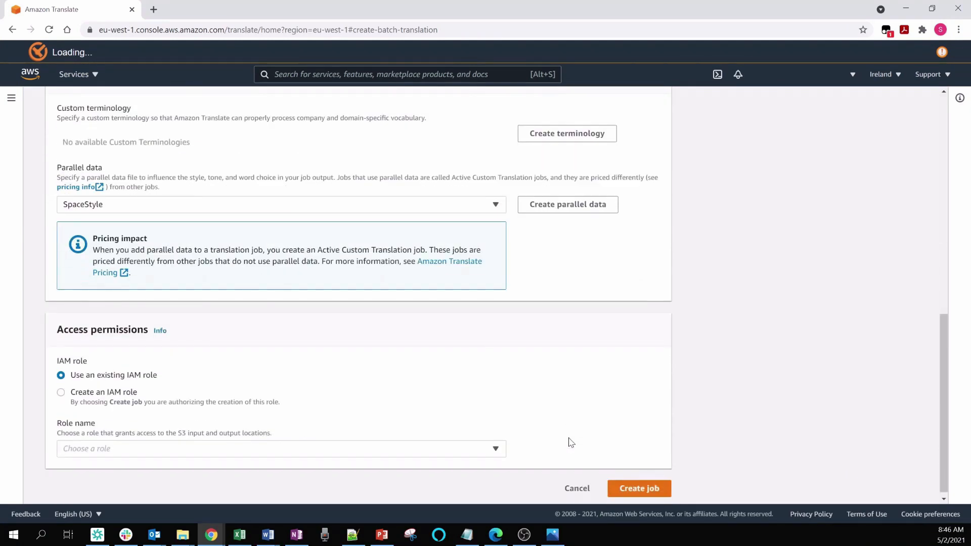
pyautogui.click(495, 448)
pyautogui.click(489, 437)
pyautogui.click(652, 488)
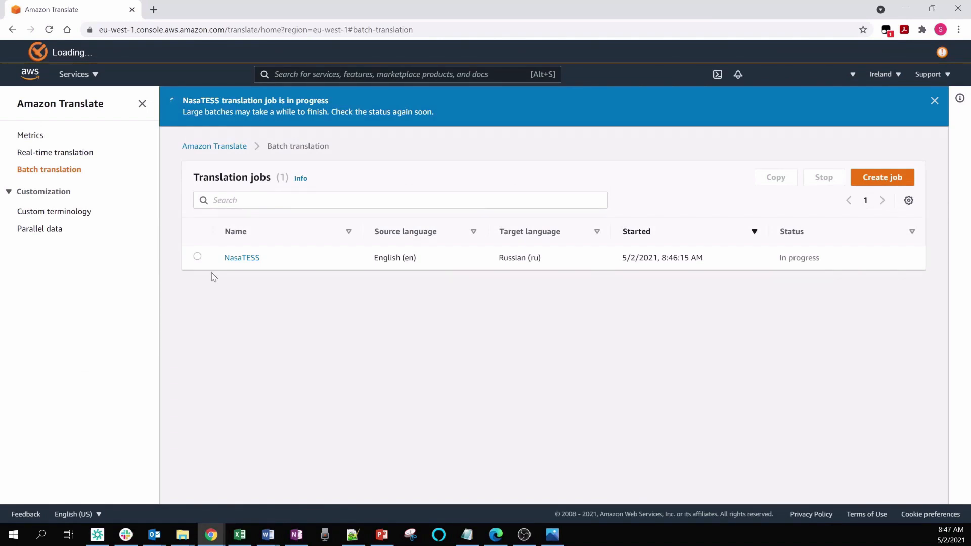
# Copy the NasaTESS translation job and name the copy NasaTESS-withoutcustomization.
pyautogui.click(197, 256)
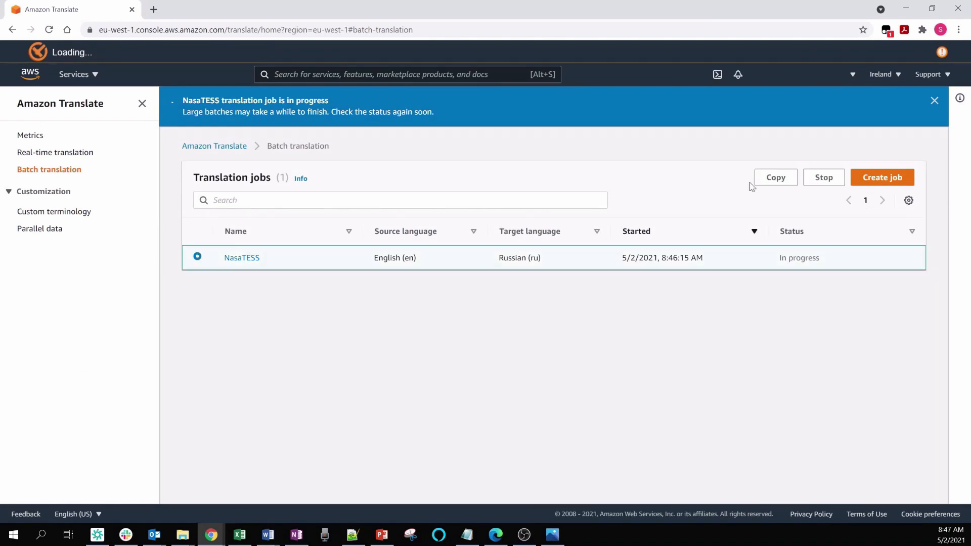
pyautogui.click(782, 178)
pyautogui.press('BackSpace')
pyautogui.press('BackSpace')
pyautogui.press('BackSpace')
pyautogui.press('BackSpace')
pyautogui.write('withoutcustomization')
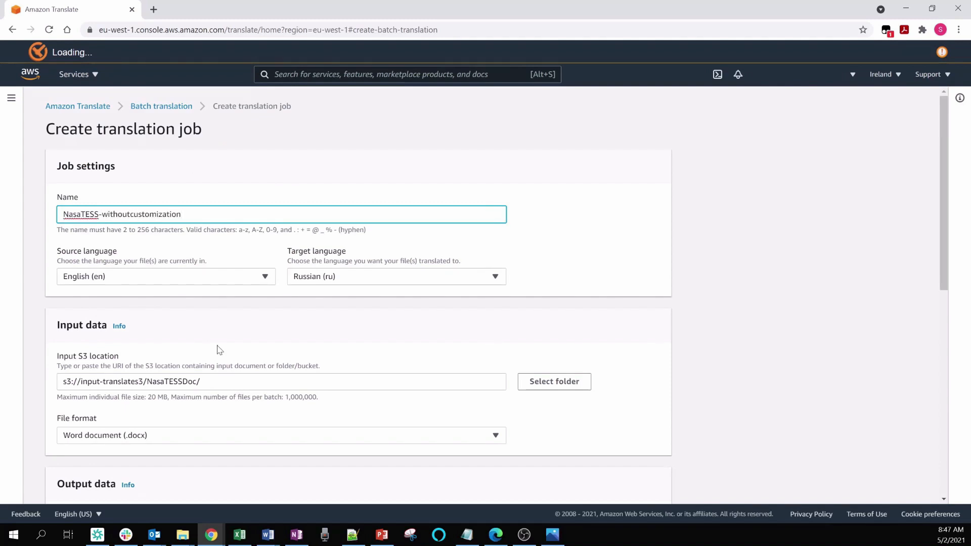
# Leave the copied job without parallel data, assign it an existing IAM role and create it.
pyautogui.scroll(-5, 220, 349)
pyautogui.scroll(-4, 226, 349)
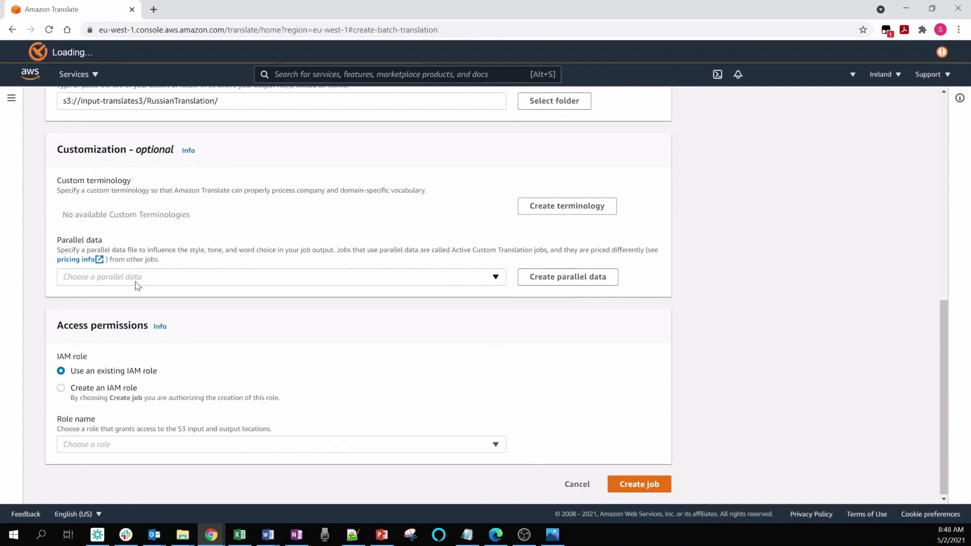
pyautogui.click(348, 444)
pyautogui.click(347, 426)
pyautogui.click(630, 484)
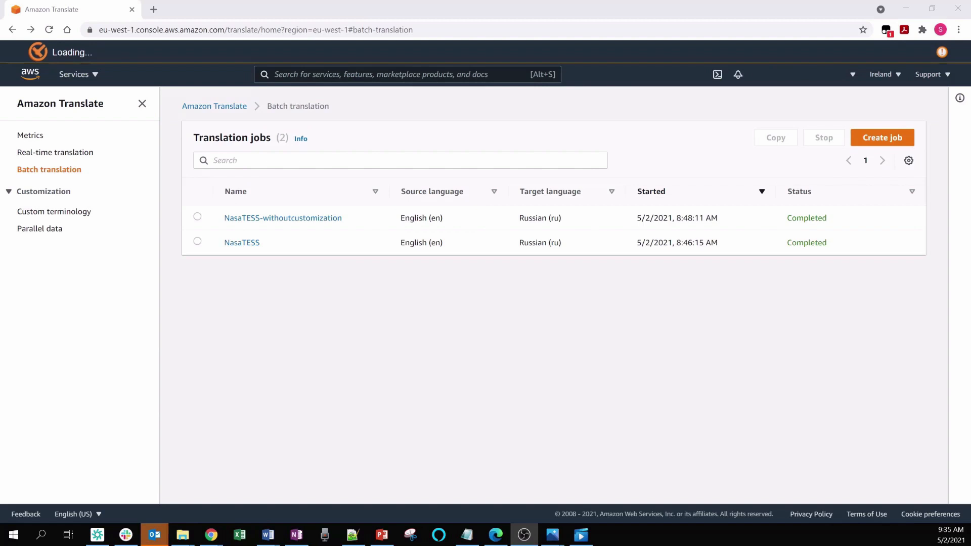
# Open the parallel data list, viewing it for the Oregon region before returning to the Ireland region.
pyautogui.click(38, 230)
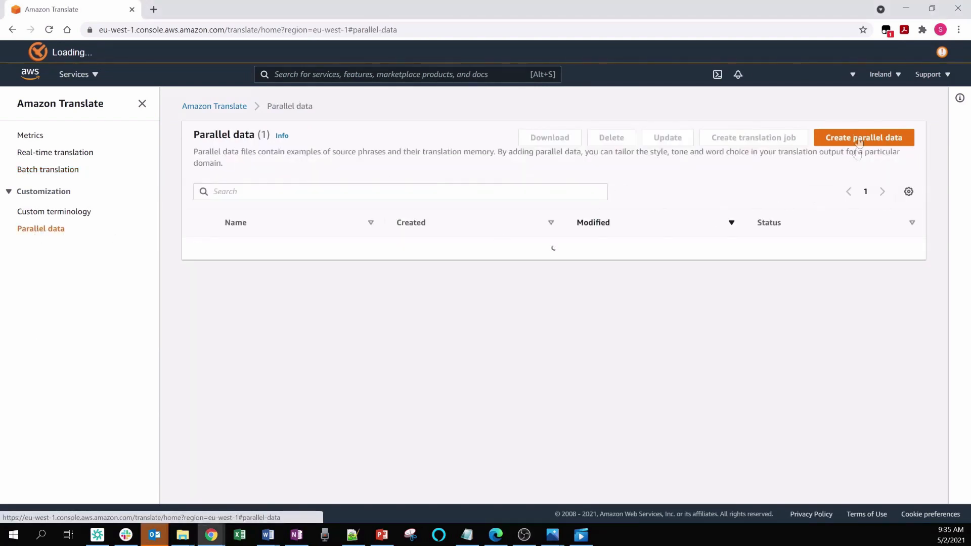
pyautogui.click(880, 75)
pyautogui.click(828, 159)
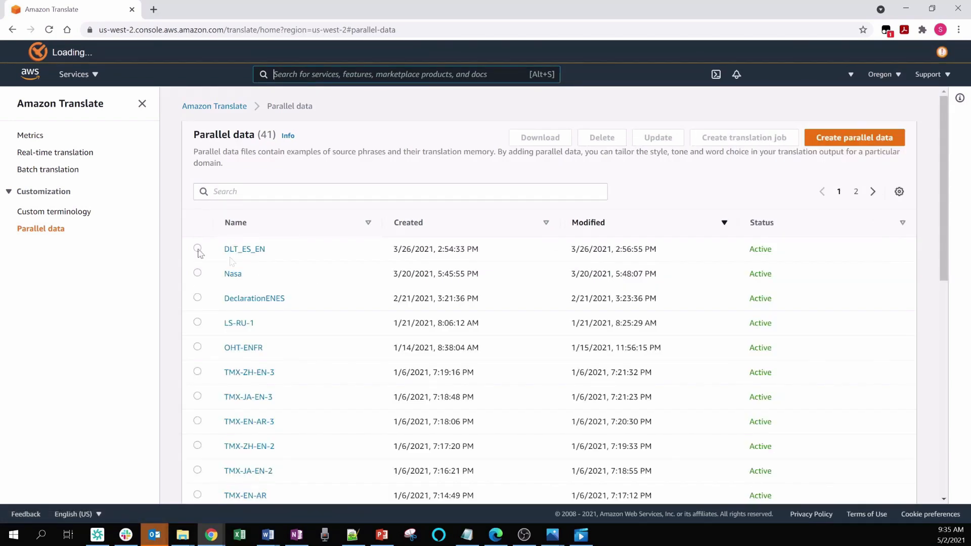
pyautogui.click(879, 75)
pyautogui.click(761, 405)
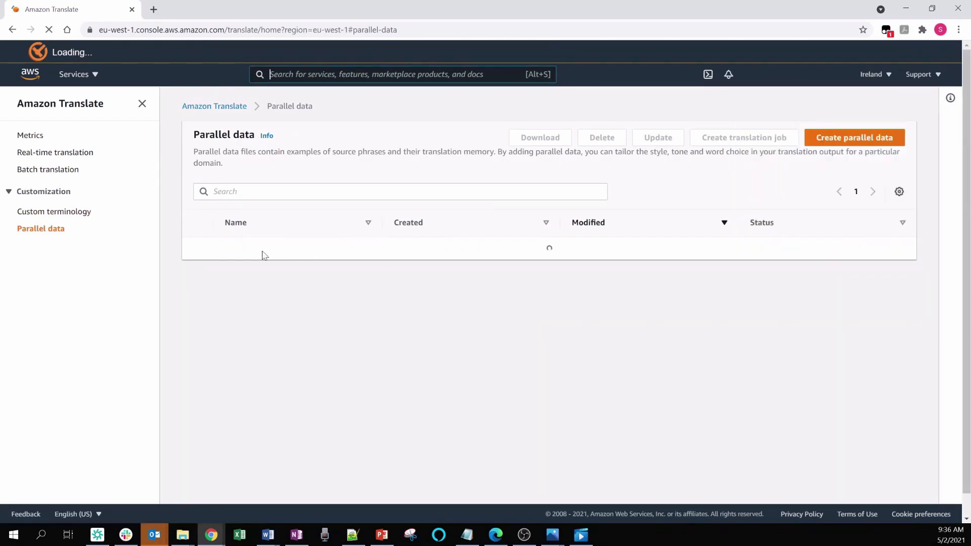
# Update the SpaceStyle parallel data to use Demo Parallel Data (en-ru)v3.csv from the SpaceScienceENRU folder of input-translates3 and save it.
pyautogui.click(197, 248)
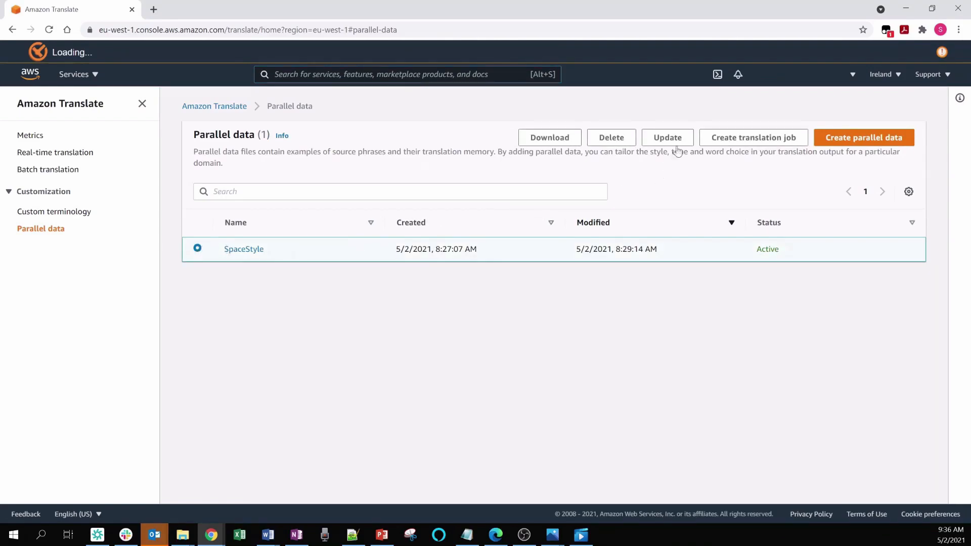
pyautogui.click(669, 141)
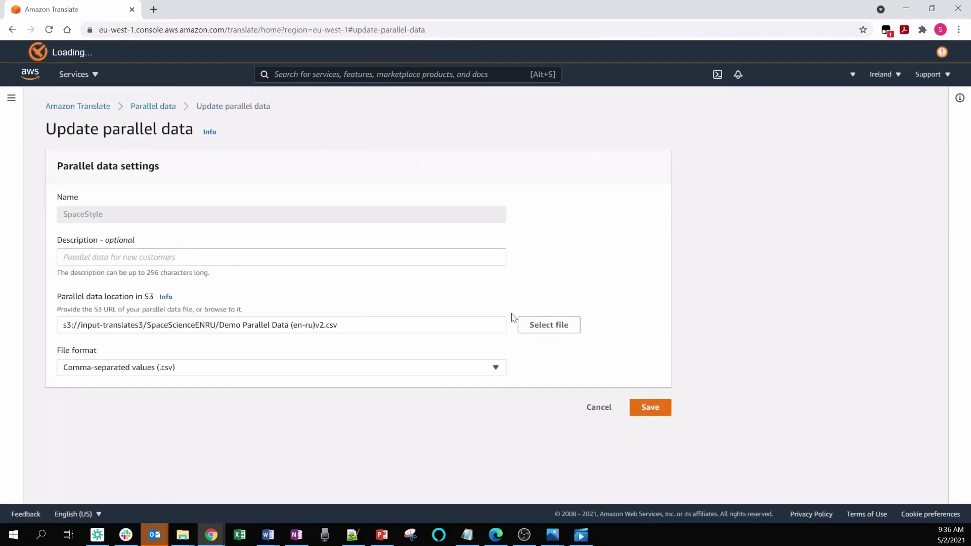
pyautogui.click(533, 325)
pyautogui.click(410, 295)
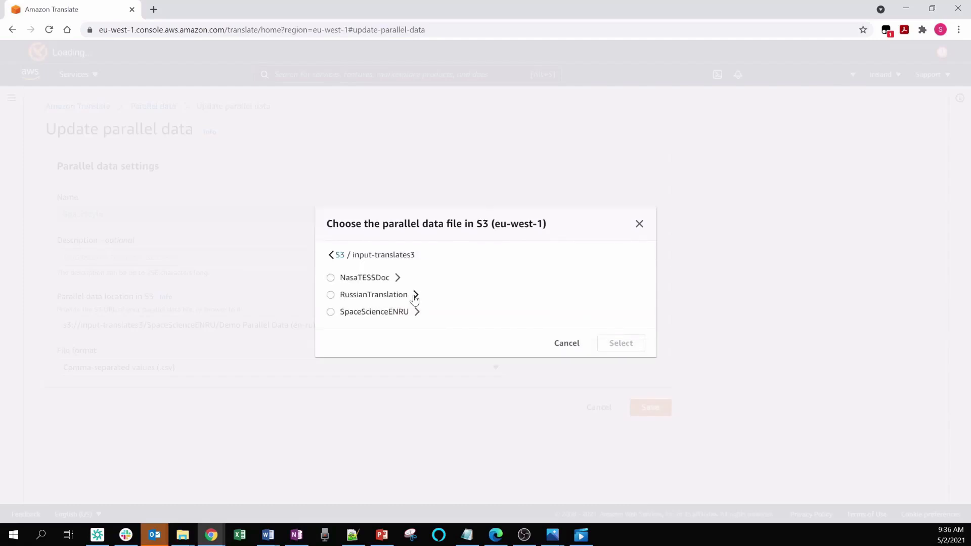
pyautogui.click(416, 312)
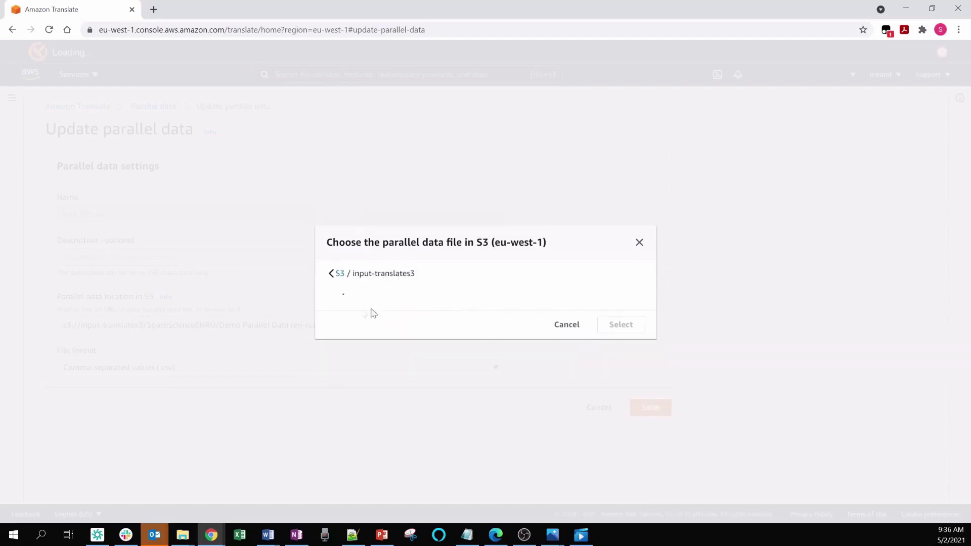
pyautogui.click(330, 303)
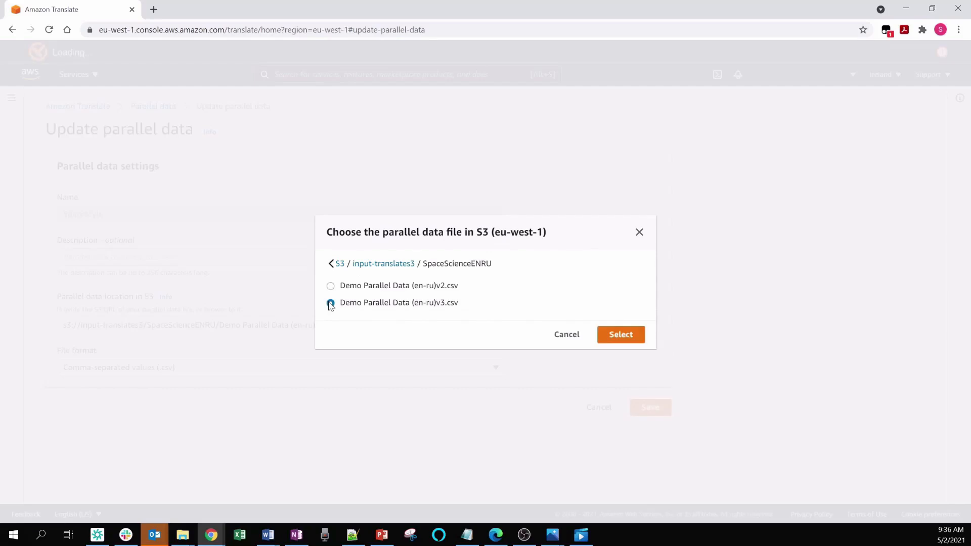
pyautogui.click(643, 333)
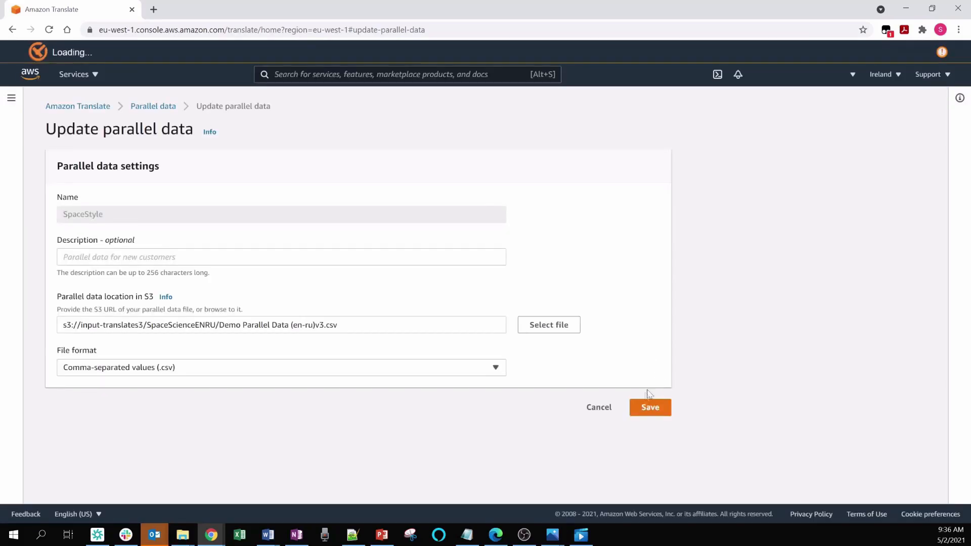
pyautogui.click(662, 410)
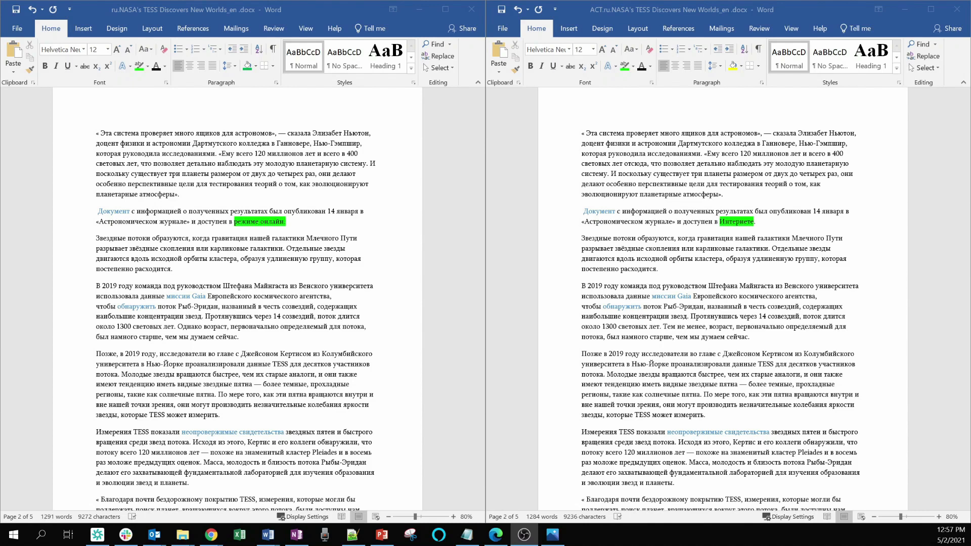
# In Word, compare further passages of the standard and ACT Russian translations of NASA's TESS Discovers New Worlds side by side.
pyautogui.scroll(-10, 723, 303)
pyautogui.scroll(-8, 723, 303)
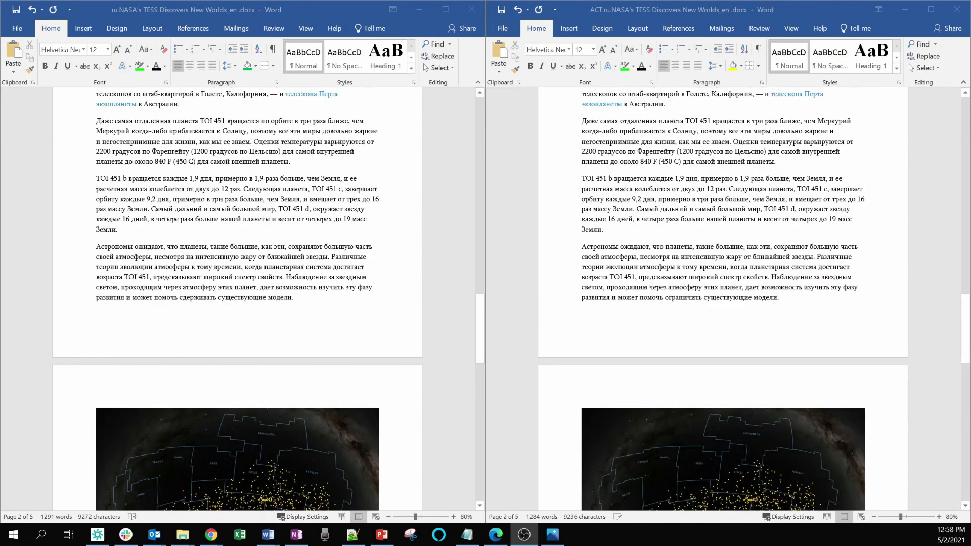